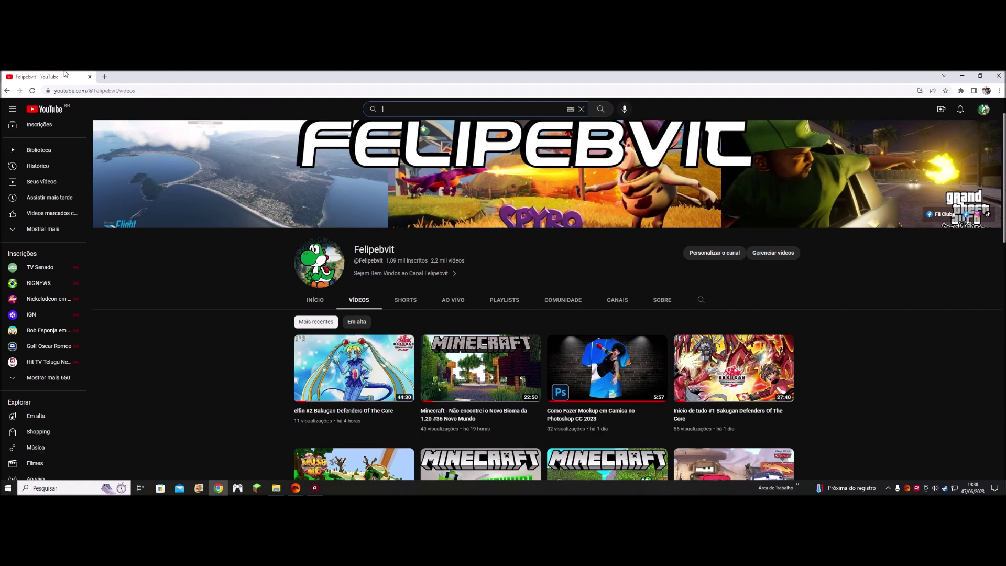
Reopen the Freepik blank-billboard-at-night photo page in a new tab beside the YouTube channel
key("ctrl+shift+t")
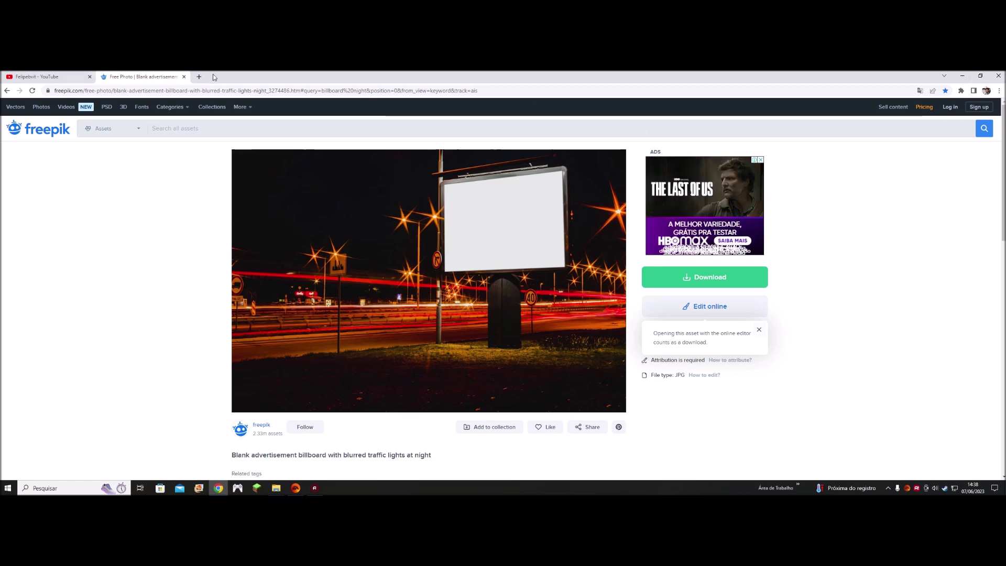
Add a Google tab, then minimize Chrome to reveal the Windows desktop
left_click(199, 77)
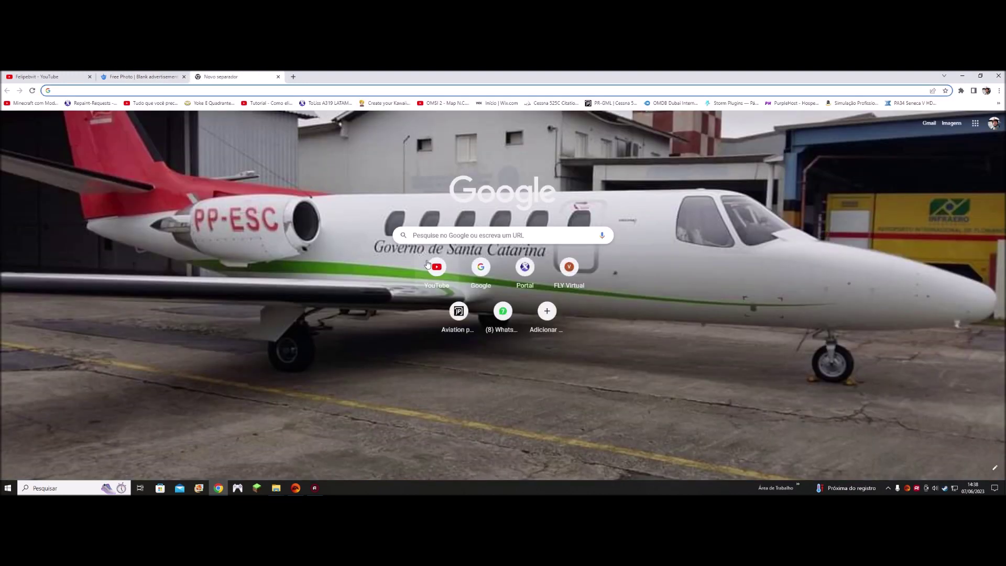
left_click(473, 271)
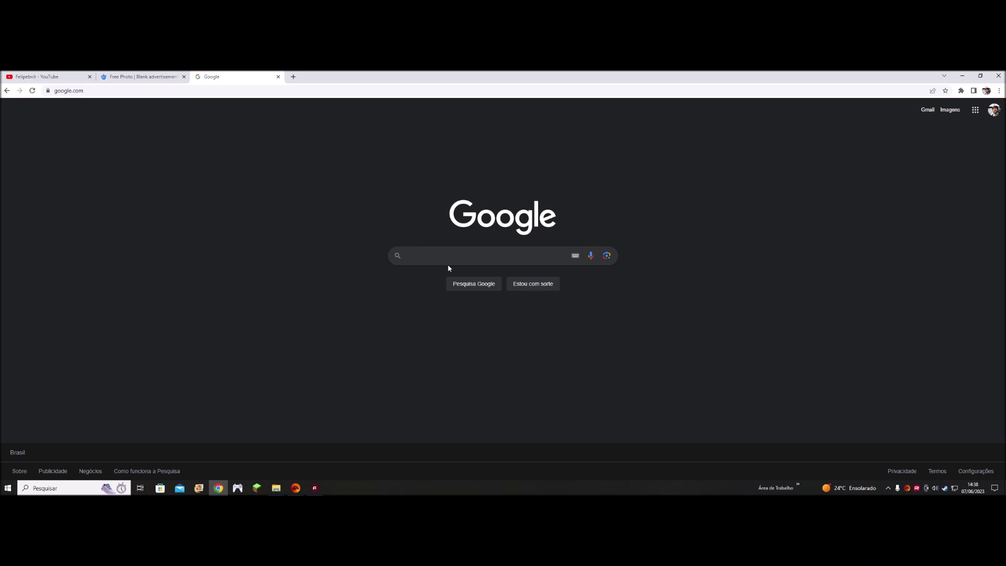
left_click(962, 76)
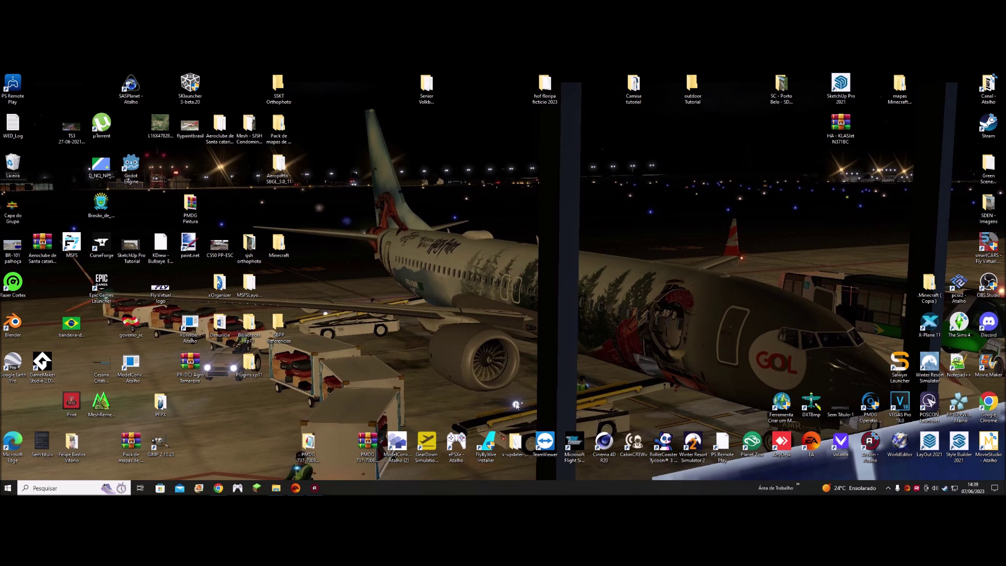
Launch Adobe Photoshop 2023 from the Start menu and bring up the Open file dialog
left_click(8, 488)
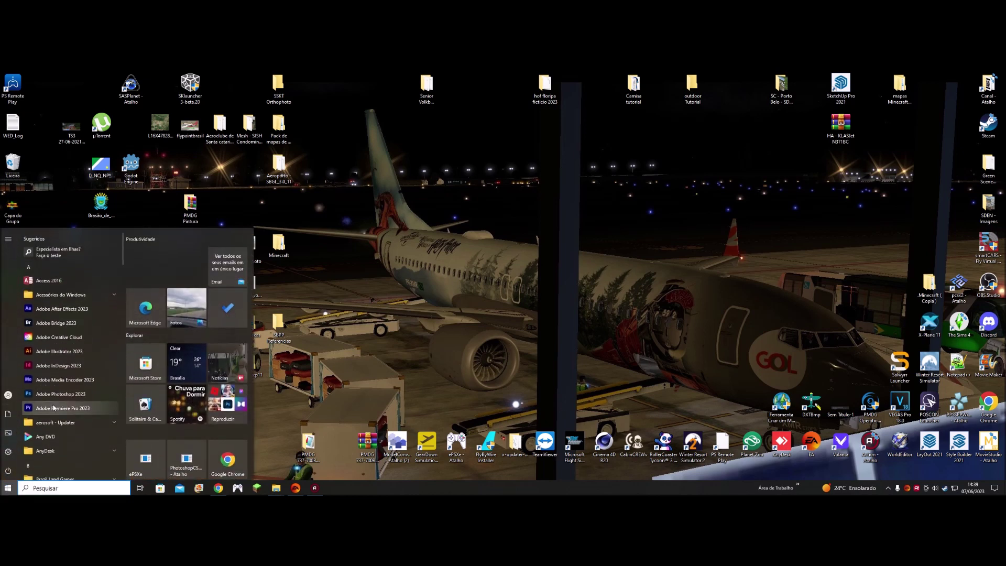
left_click(86, 393)
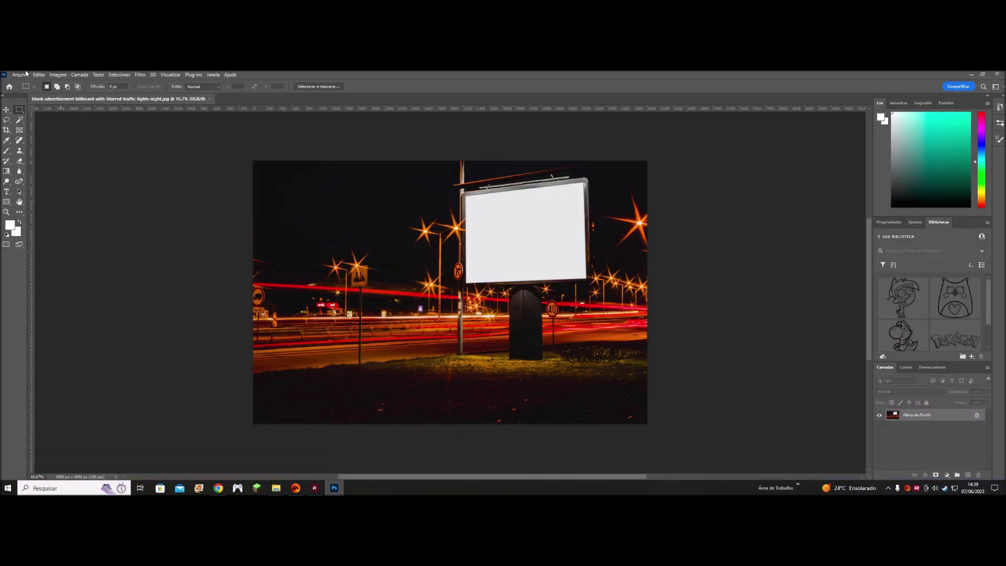
left_click(20, 75)
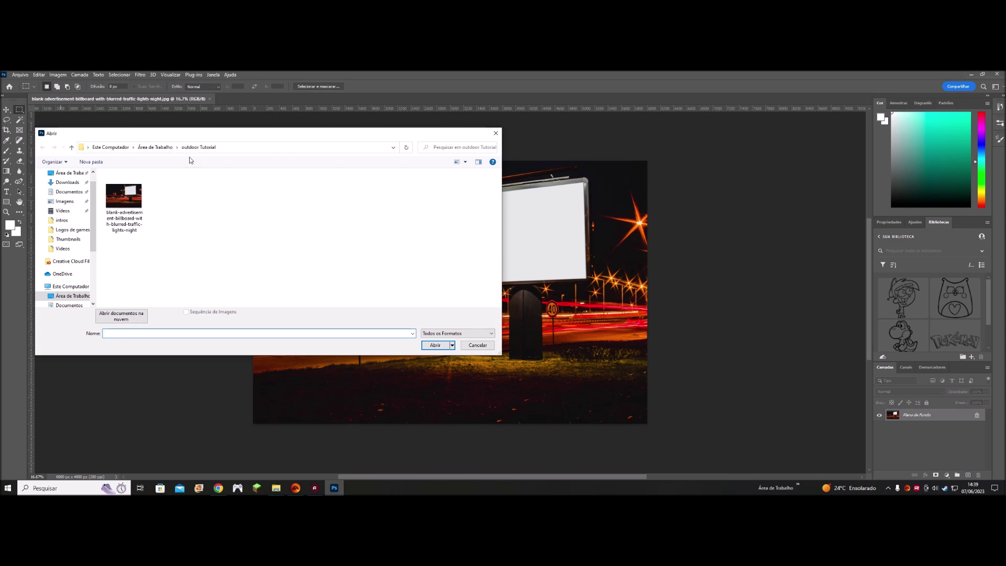
Browse to Arquivos (D:) > Canal > banner and open NOVO BANNER DO CANAL.png
scroll(66, 262, "down", 2)
scroll(66, 262, "down", 1)
left_click(68, 286)
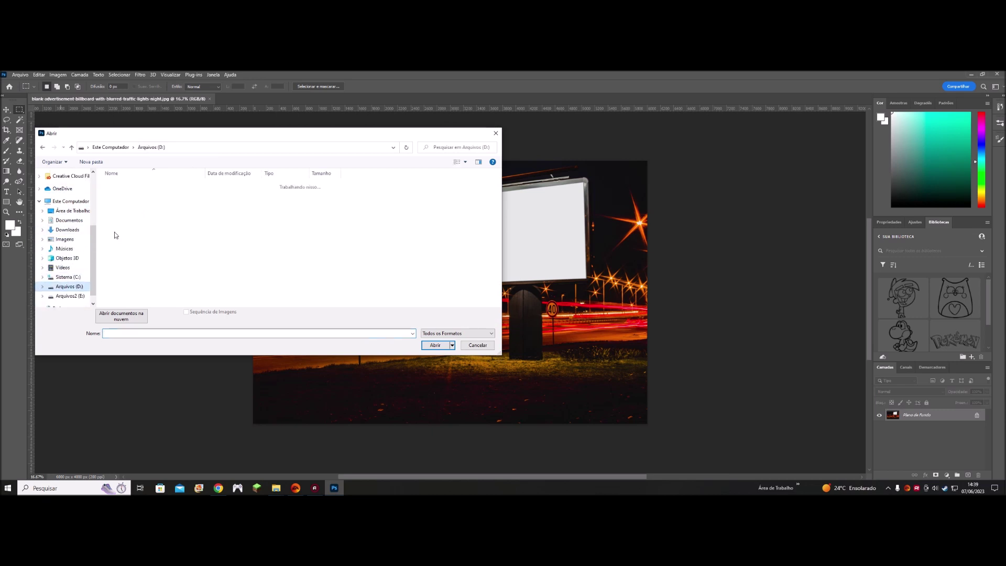
double_click(124, 225)
scroll(141, 241, "down", 10)
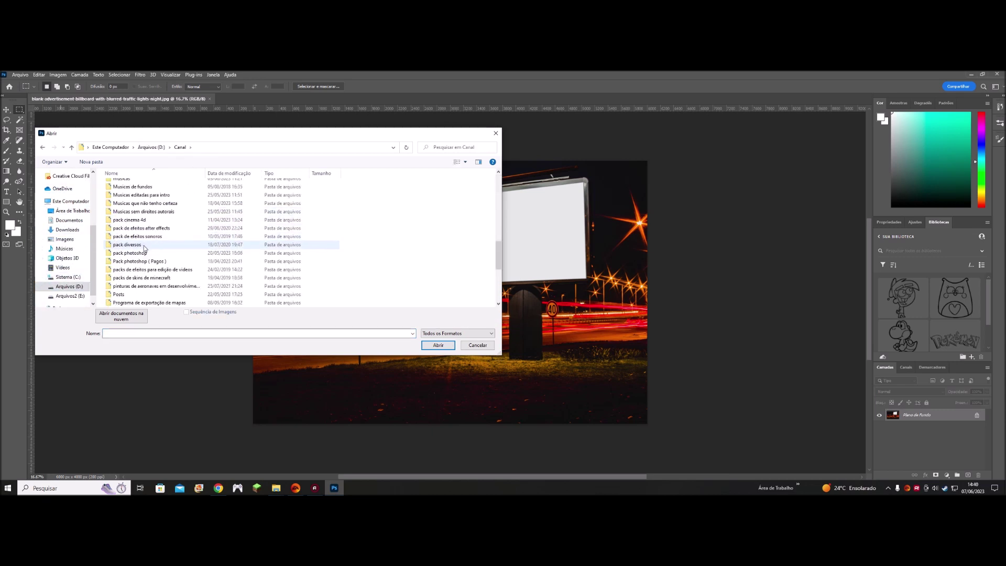
double_click(131, 253)
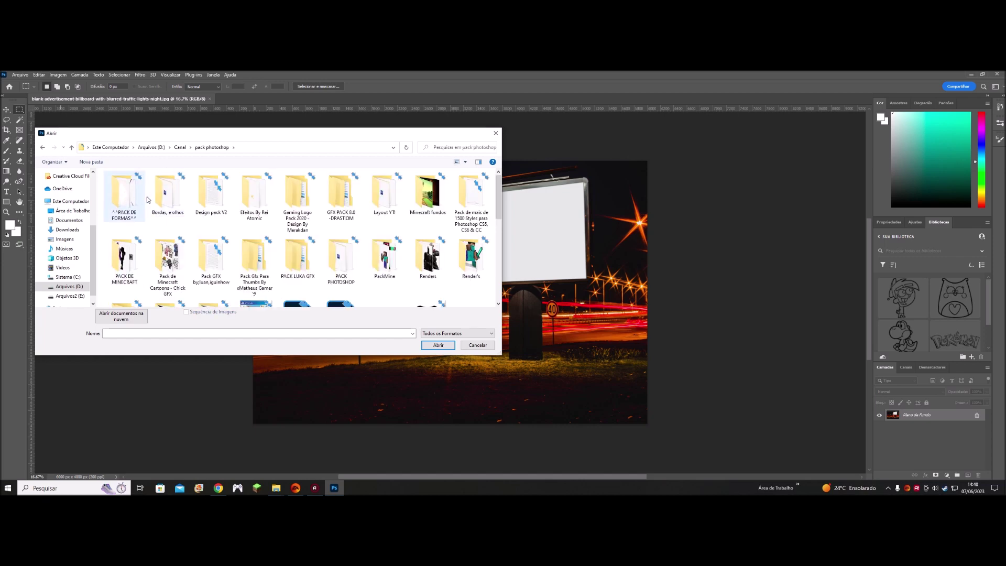
key("alt+Left")
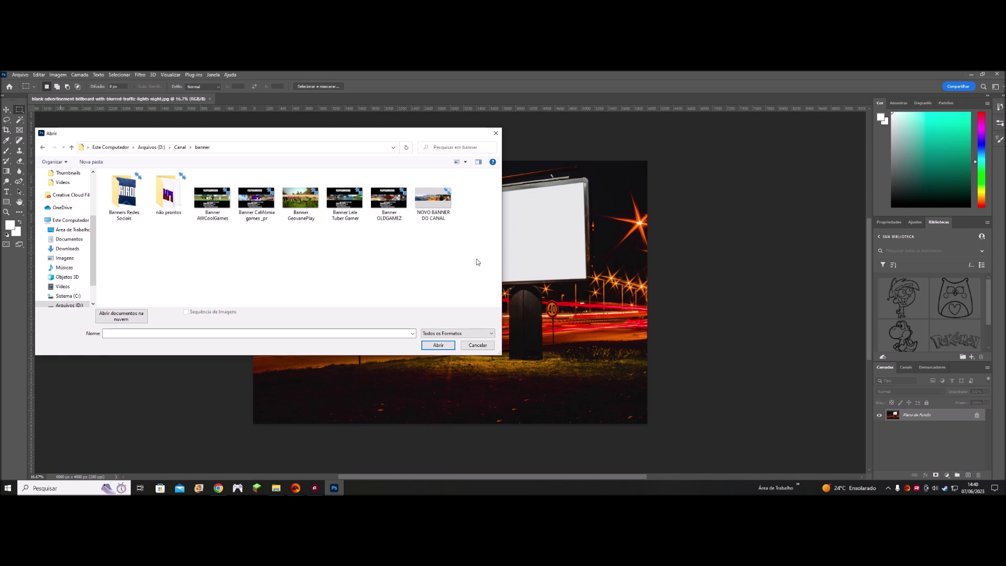
double_click(438, 216)
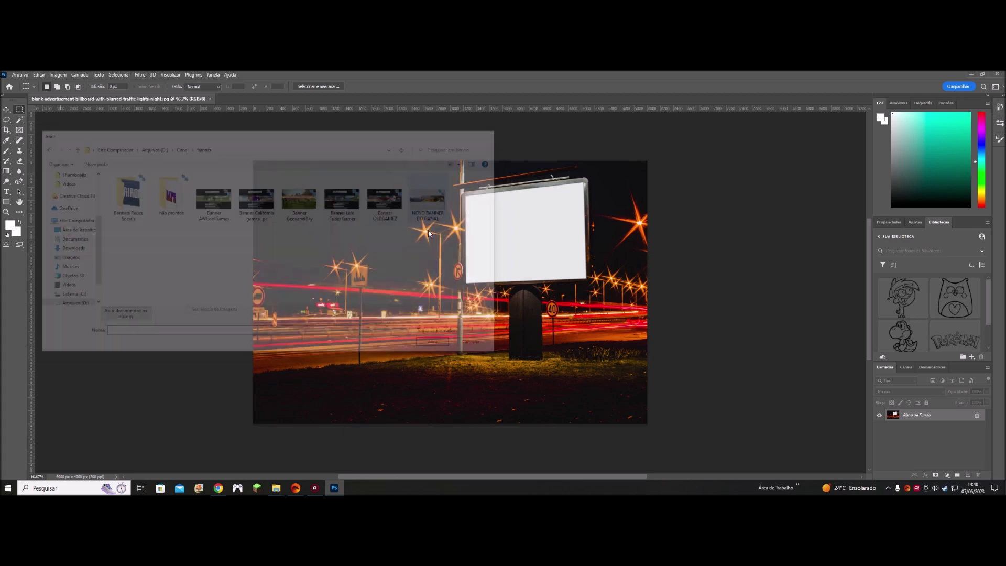
Accept the missing colour profile and convert the locked background into layer Camada 0
left_click(542, 257)
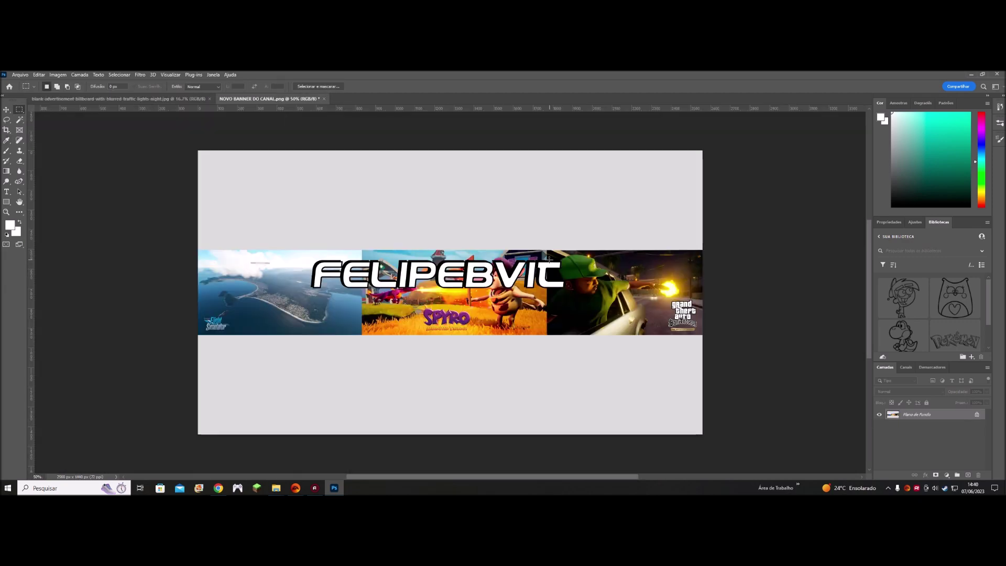
right_click(911, 417)
left_click(905, 424)
right_click(913, 415)
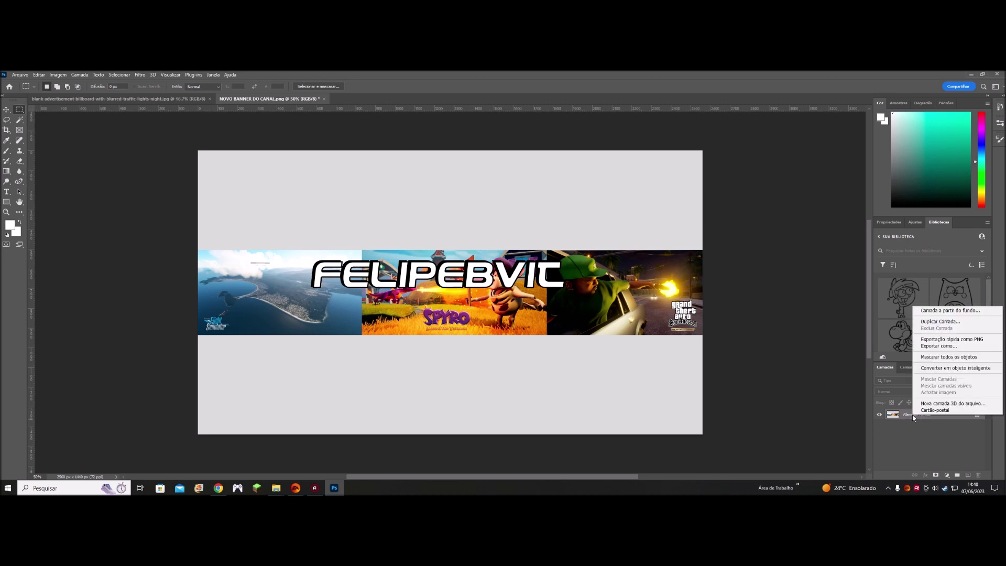
left_click(950, 311)
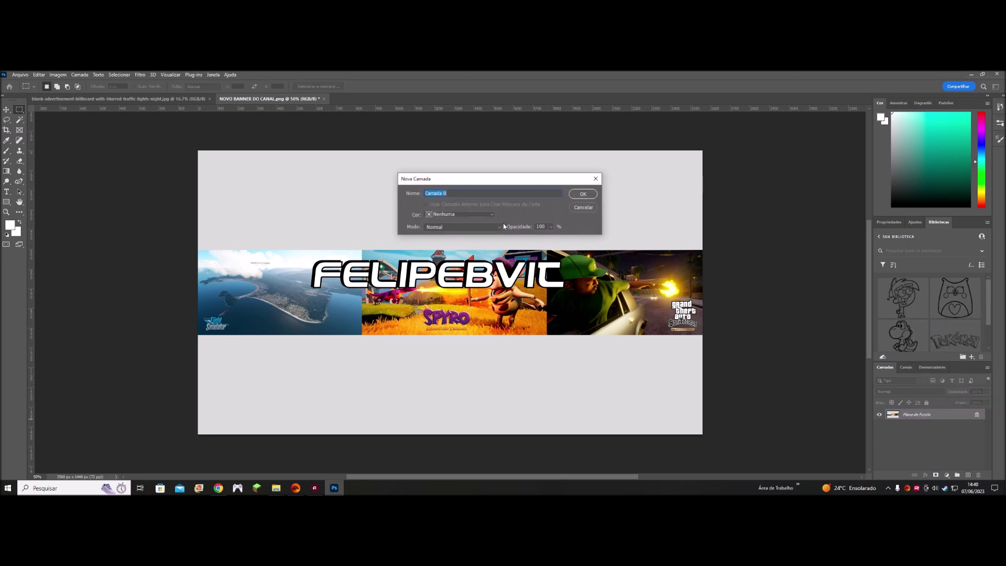
left_click(585, 195)
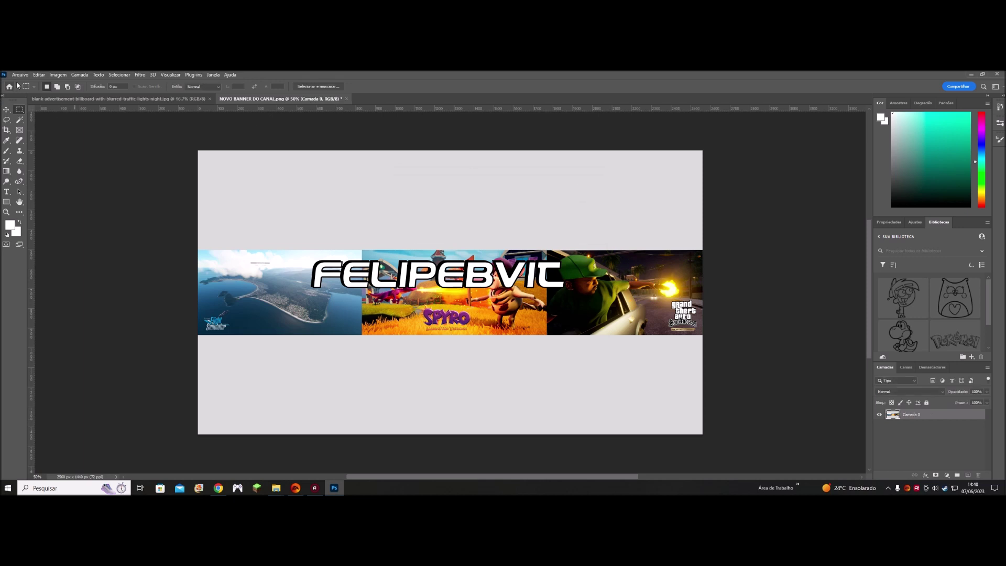
Drag the banner layer with the Move tool onto the billboard photo
left_click(7, 110)
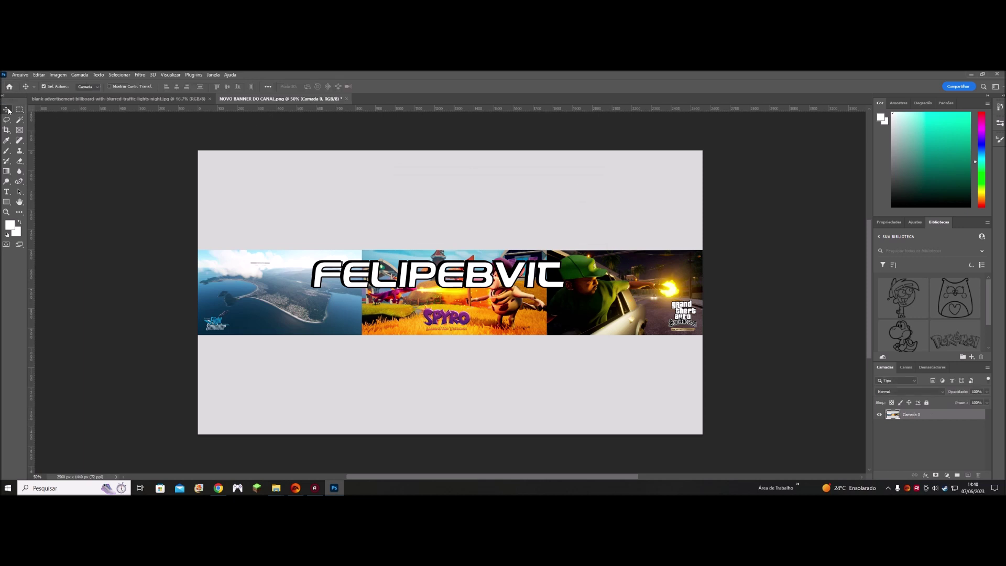
right_click(8, 110)
left_click_drag(399, 238, 166, 152)
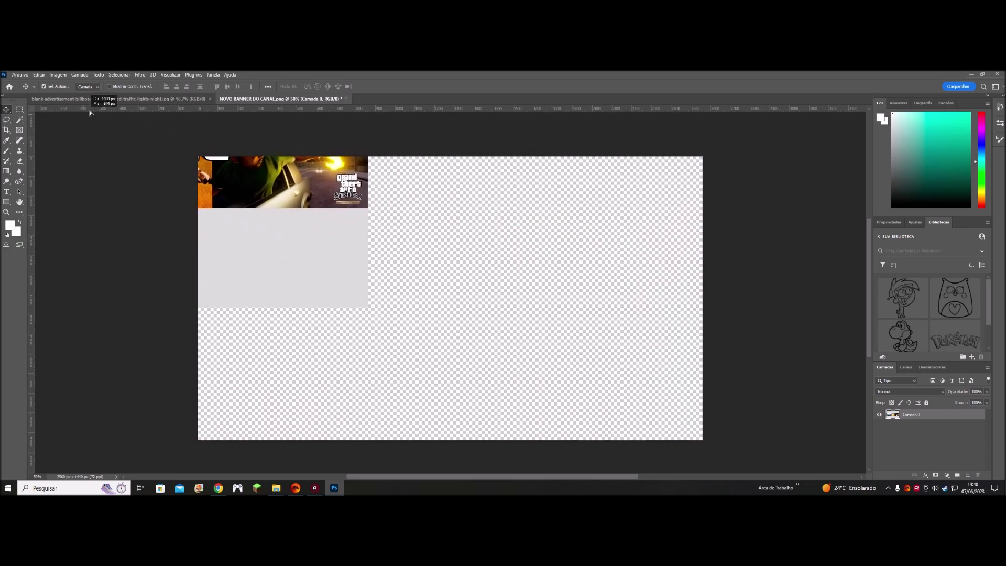
left_click_drag(166, 153, 350, 263)
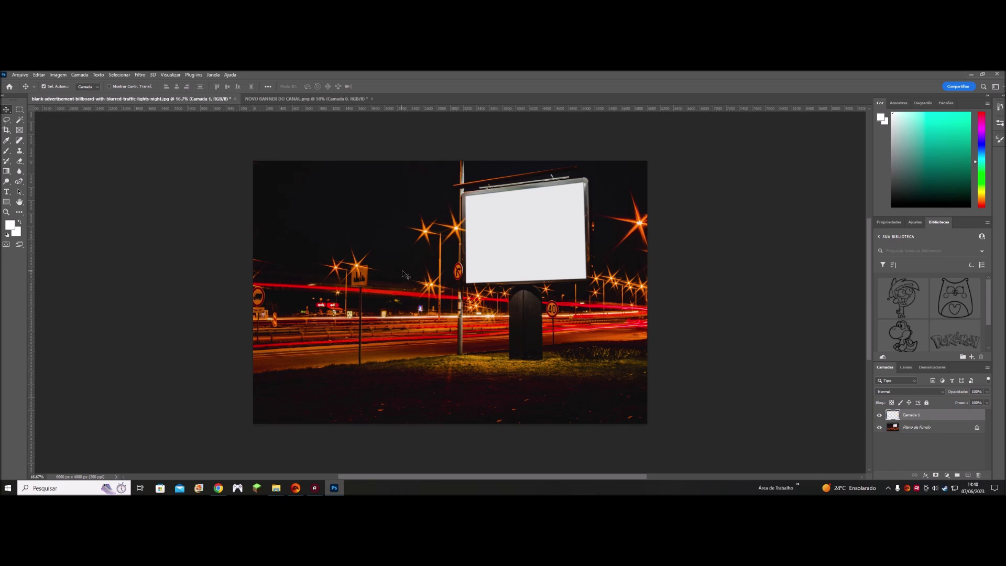
Marquee-select the banner on the billboard photo and cut it to the clipboard
left_click(19, 111)
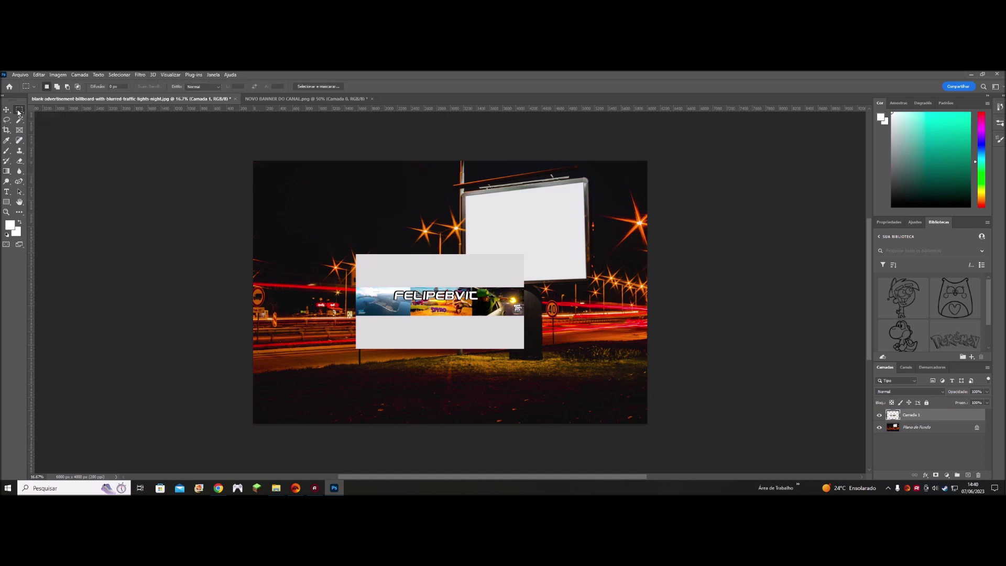
left_click_drag(353, 251, 524, 350)
left_click_drag(524, 350, 526, 349)
key("ctrl+x")
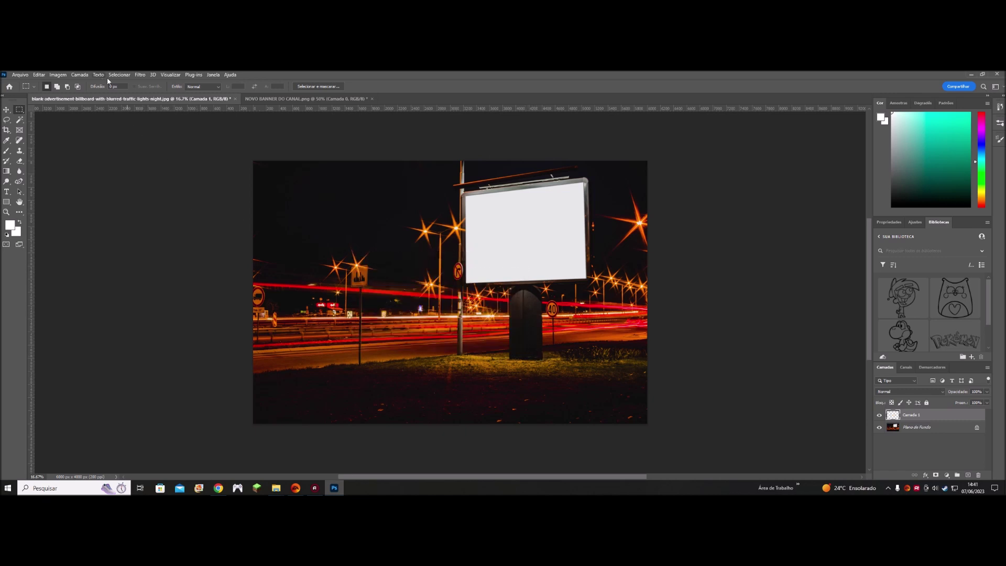
Open Filtro > Ponto de Fuga and draw a plane through the billboard's four corners
left_click(140, 75)
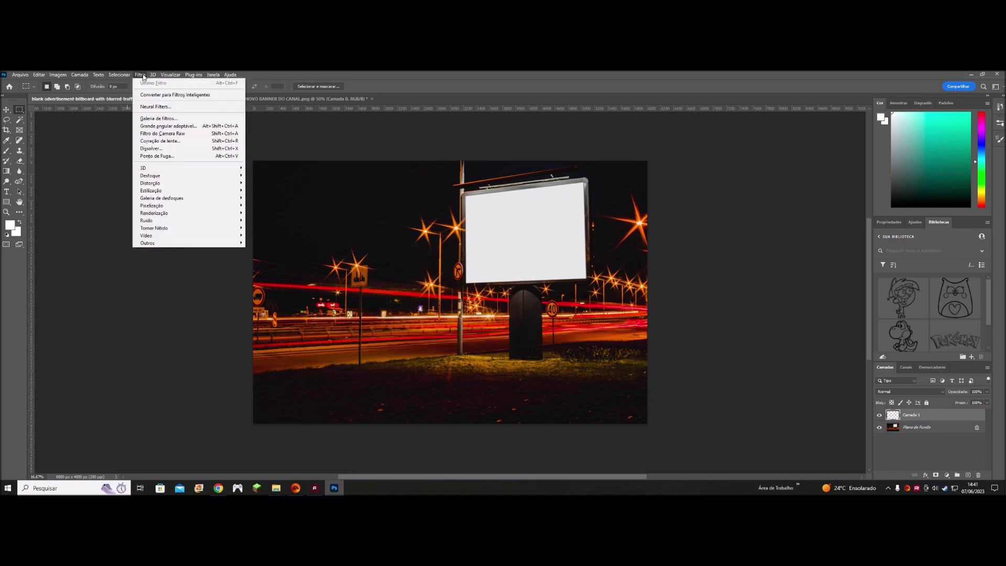
left_click(184, 156)
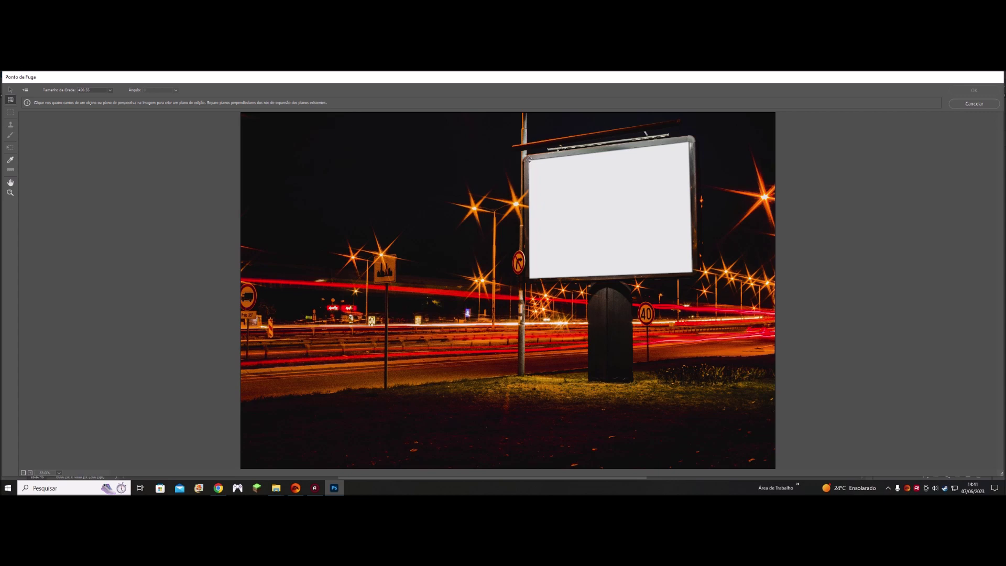
left_click(529, 158)
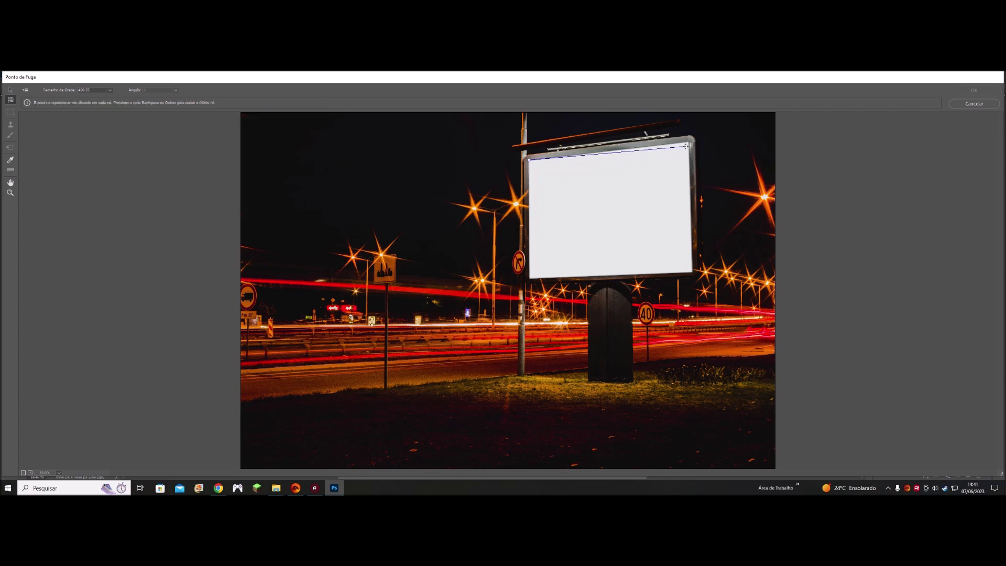
left_click(688, 142)
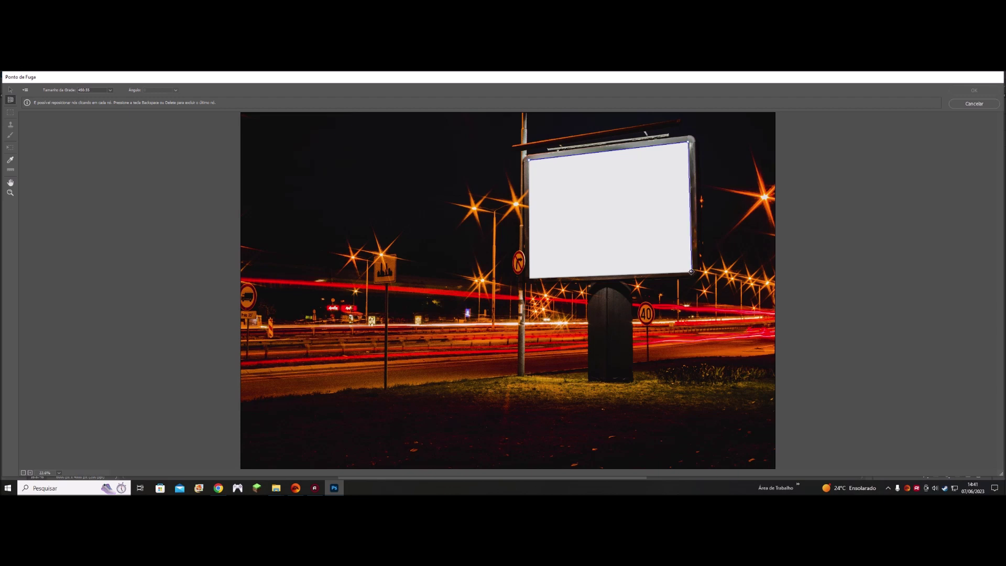
left_click(691, 272)
left_click(526, 271)
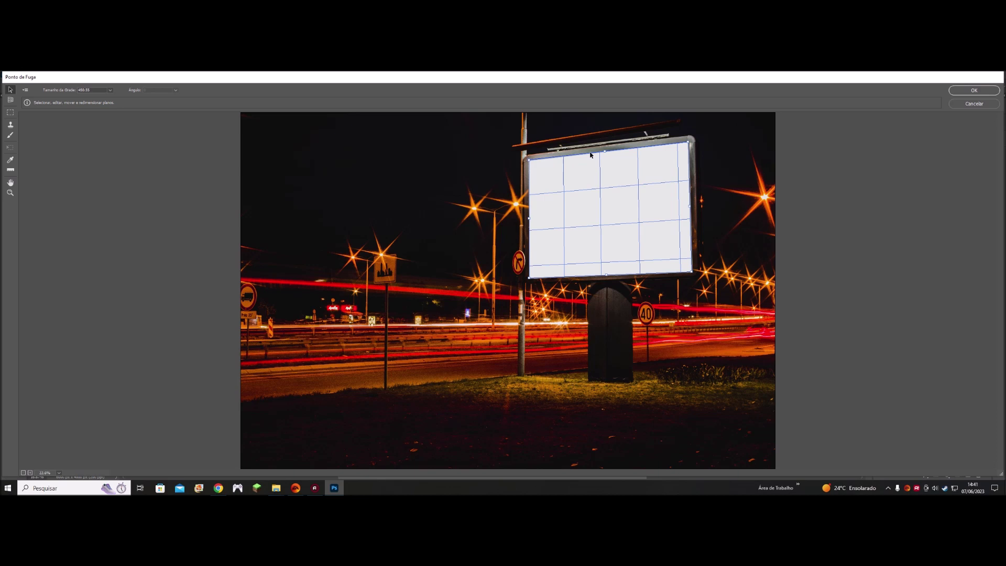
Paste the banner into Vanishing Point and drag it onto the billboard plane
key("alt")
key("ctrl+v")
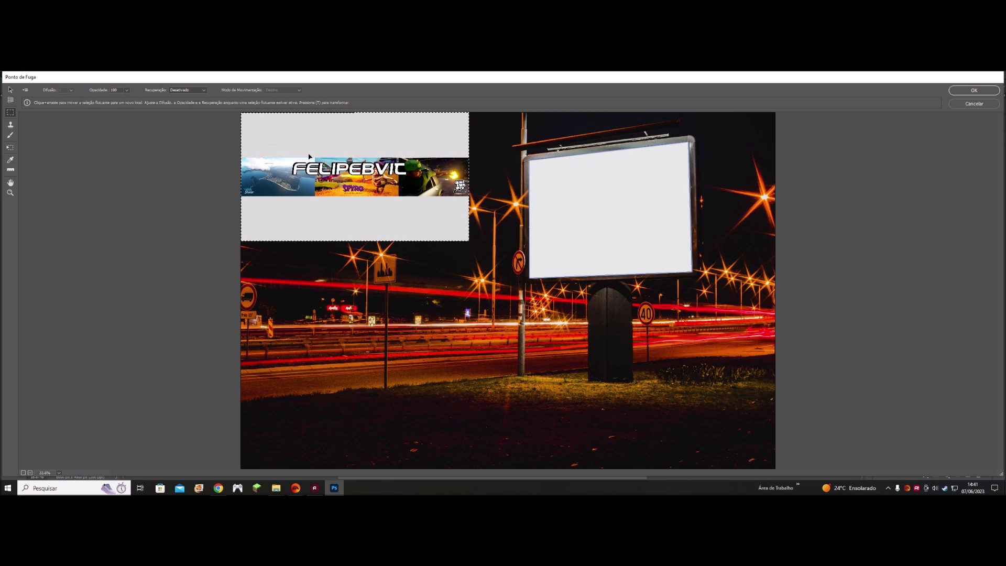
mouse_move(304, 158)
left_mouse_down()
mouse_move(437, 196)
mouse_move(549, 190)
left_mouse_up()
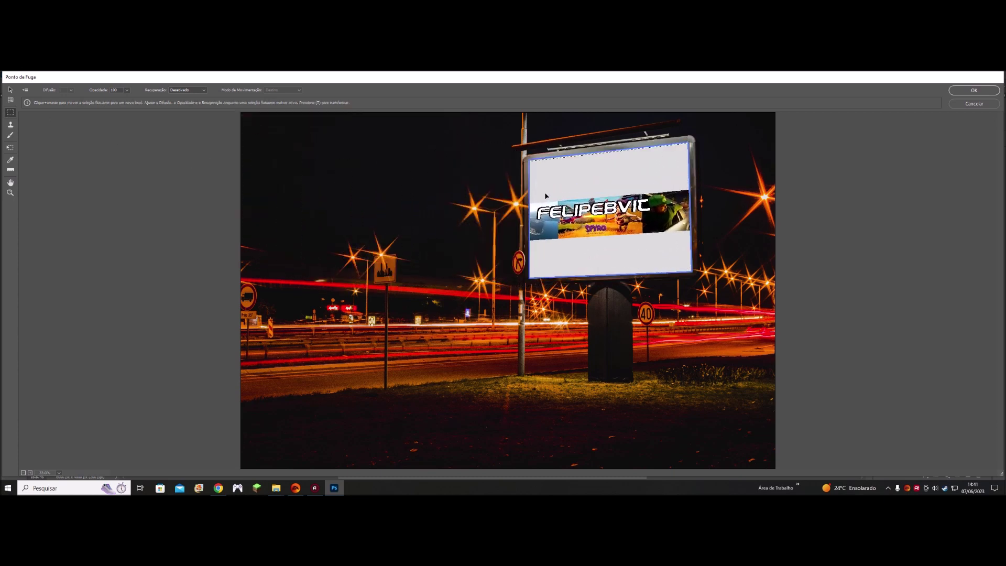
key("alt")
Scale and position the banner to fill the billboard face, then apply the filter
key("t")
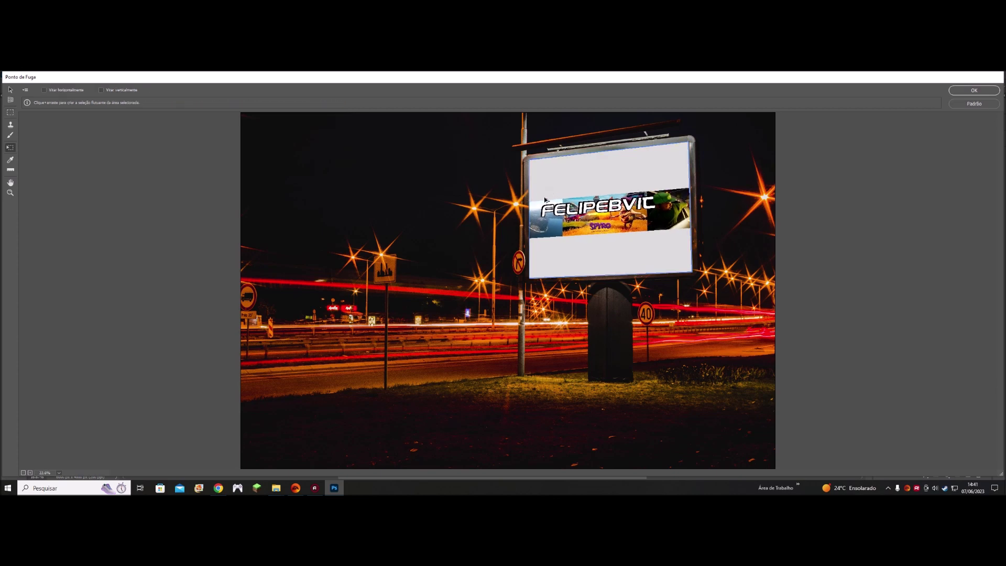
left_click_drag(574, 210, 576, 207)
mouse_move(530, 155)
left_mouse_down()
mouse_move(560, 186)
mouse_move(529, 156)
left_mouse_up()
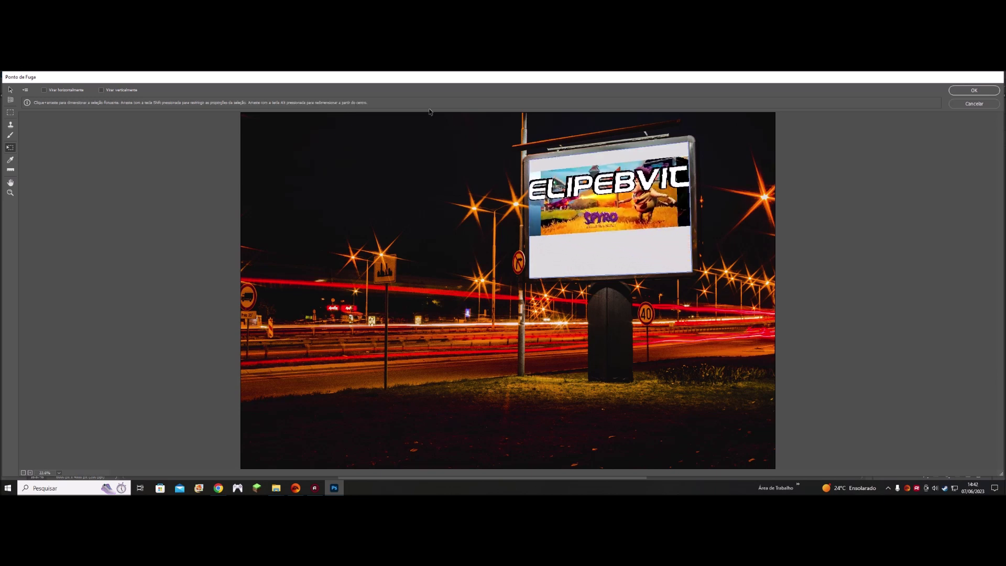
mouse_move(580, 182)
left_mouse_down()
mouse_move(587, 221)
mouse_move(616, 241)
left_mouse_up()
mouse_move(611, 218)
left_mouse_down()
mouse_move(599, 215)
mouse_move(612, 219)
left_mouse_up()
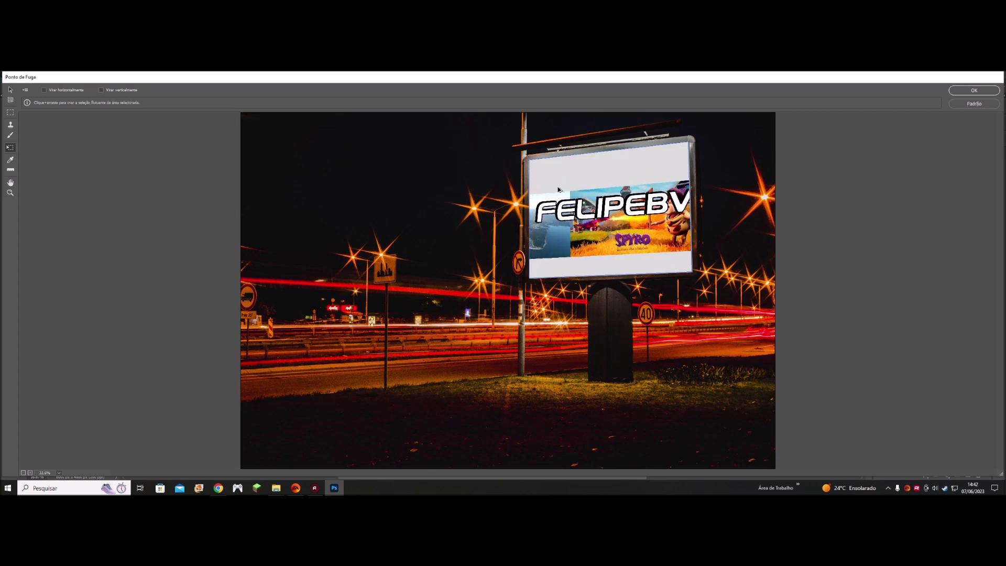
left_click_drag(518, 192, 610, 205)
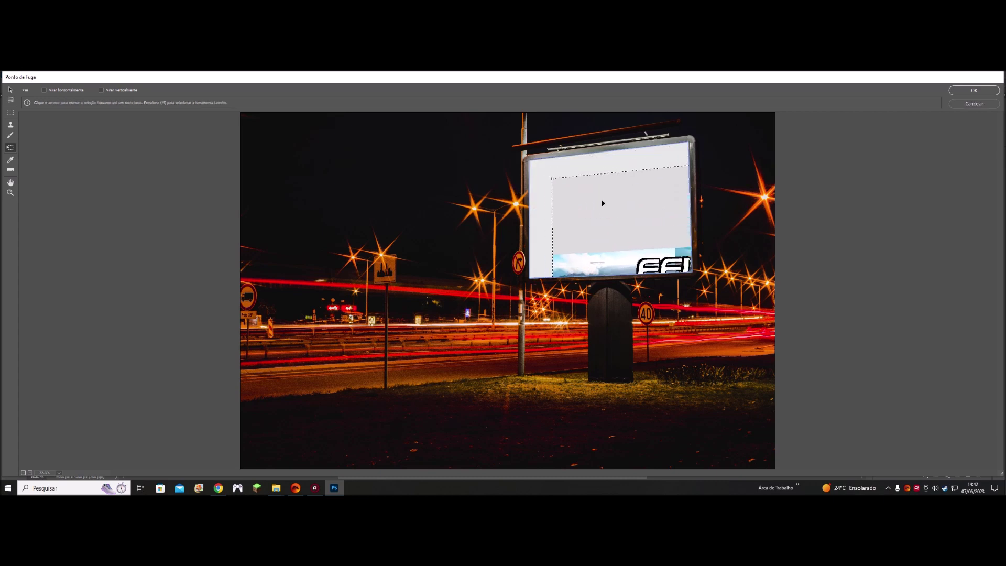
left_click_drag(610, 206, 648, 232)
key("ctrl+z")
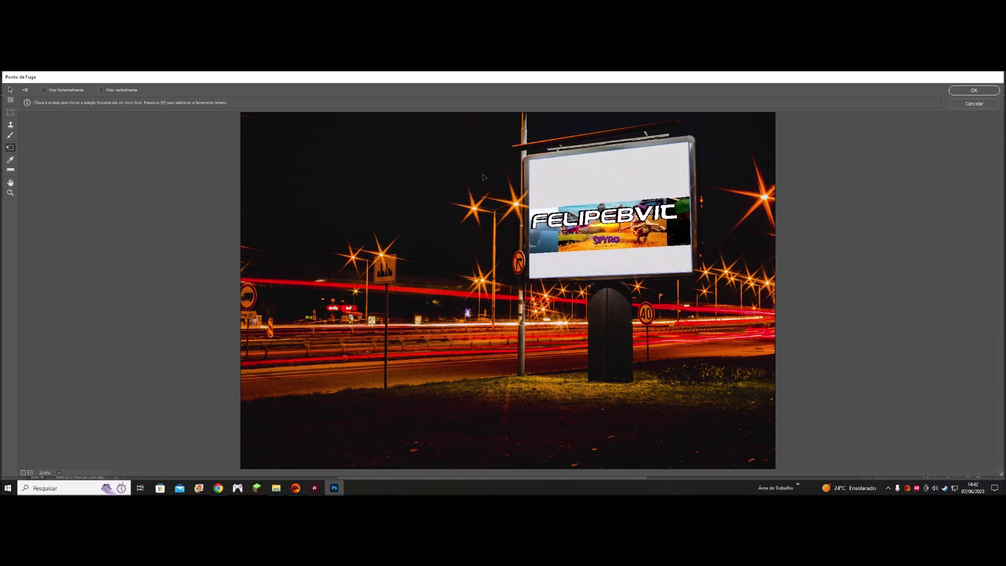
left_click_drag(493, 176, 490, 164)
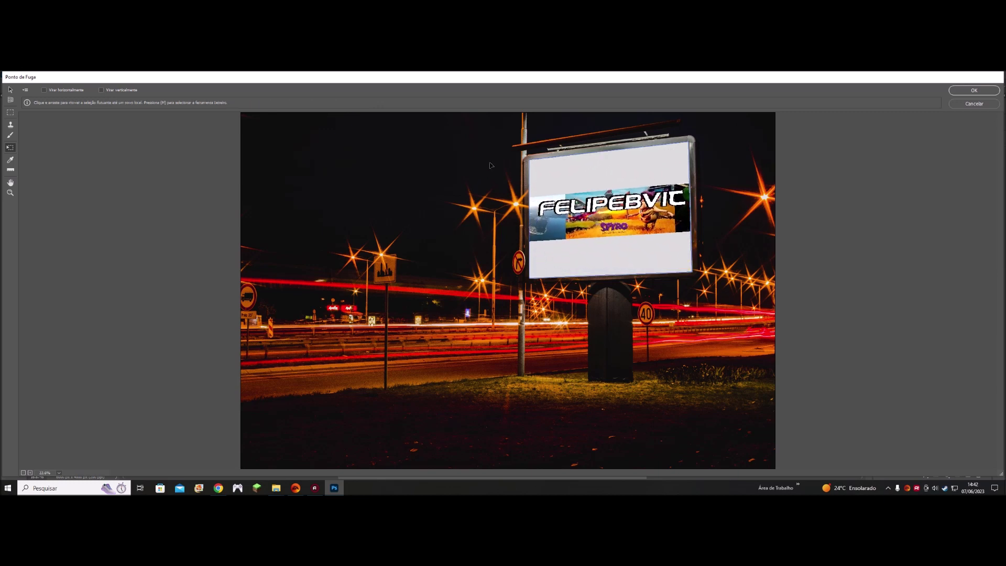
left_click(11, 90)
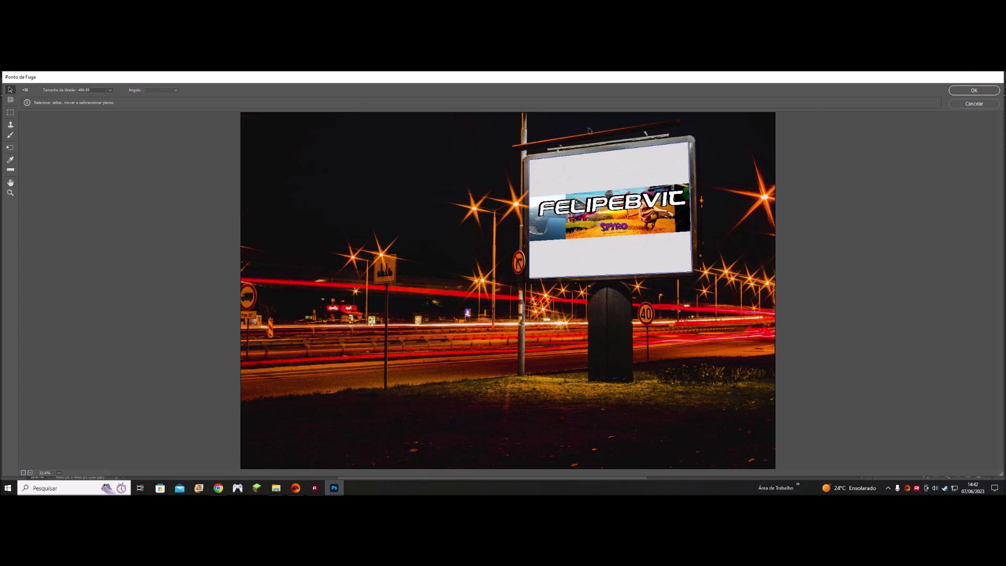
left_click(994, 93)
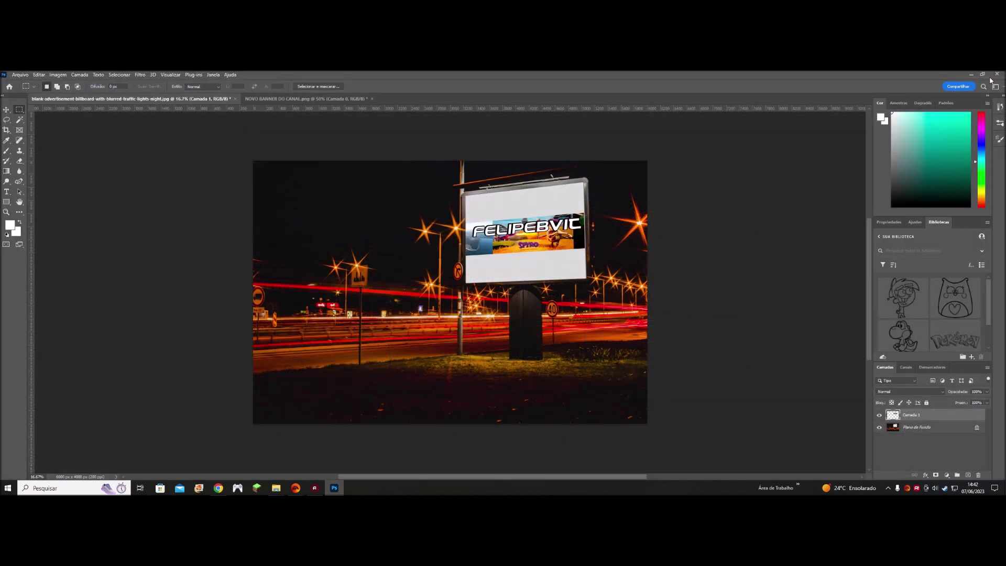